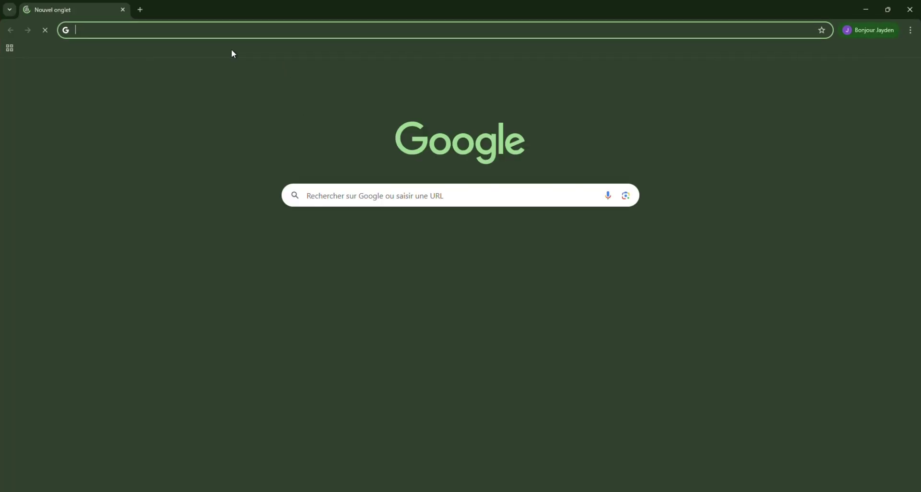
# - Go to the itch.io website
pyautogui.click(334, 196)
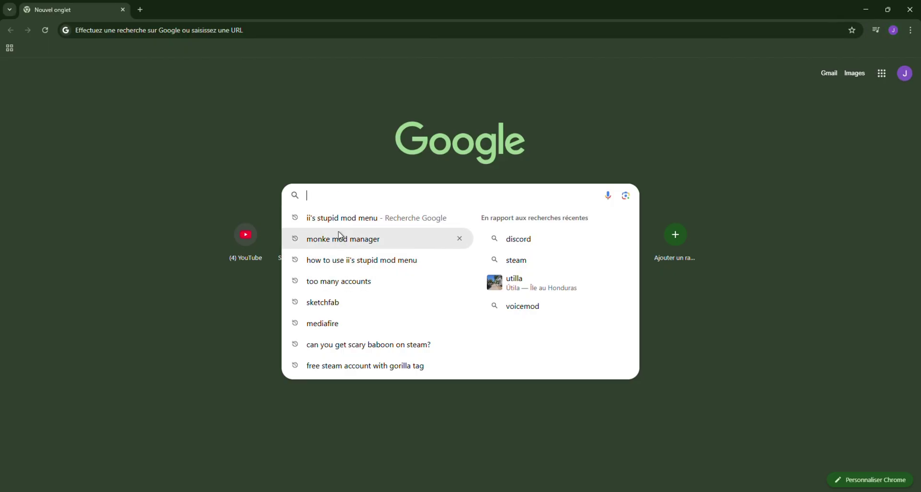
pyautogui.write('itch.io')
pyautogui.press('Return')
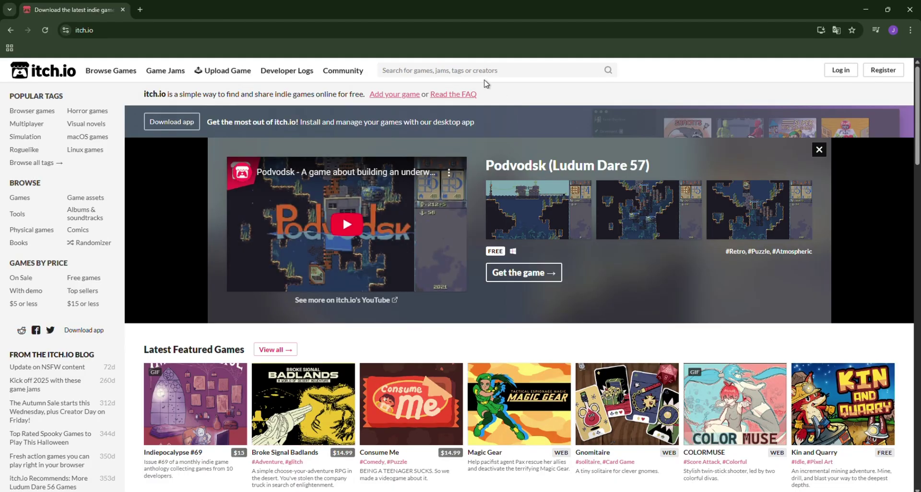
# - Search itch.io for "gorilla tag port"
pyautogui.click(478, 69)
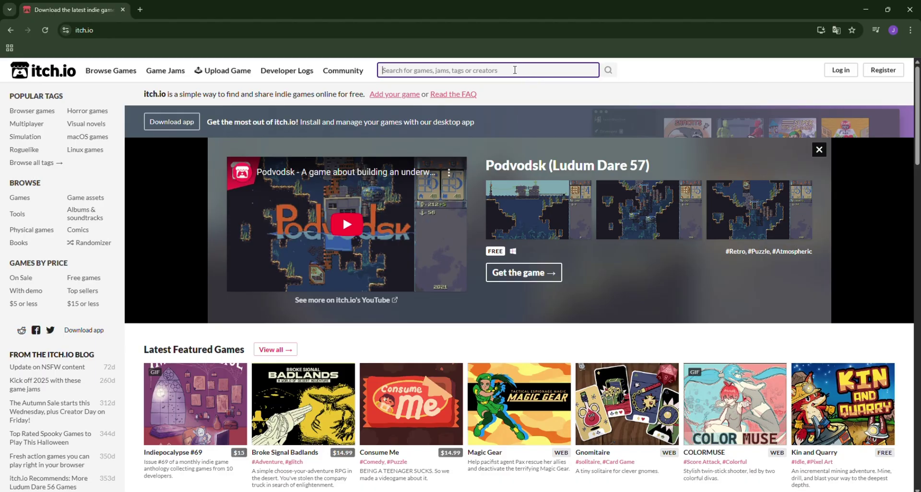
pyautogui.write('gorilla')
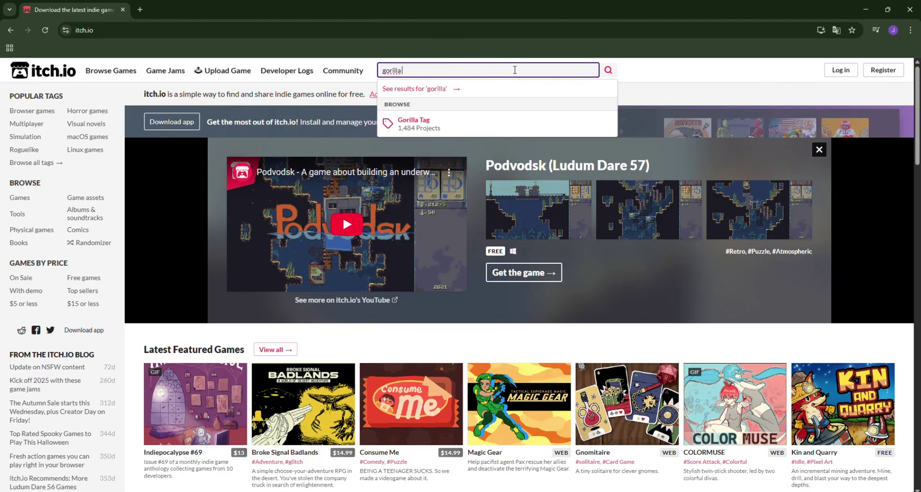
pyautogui.write(' tag port')
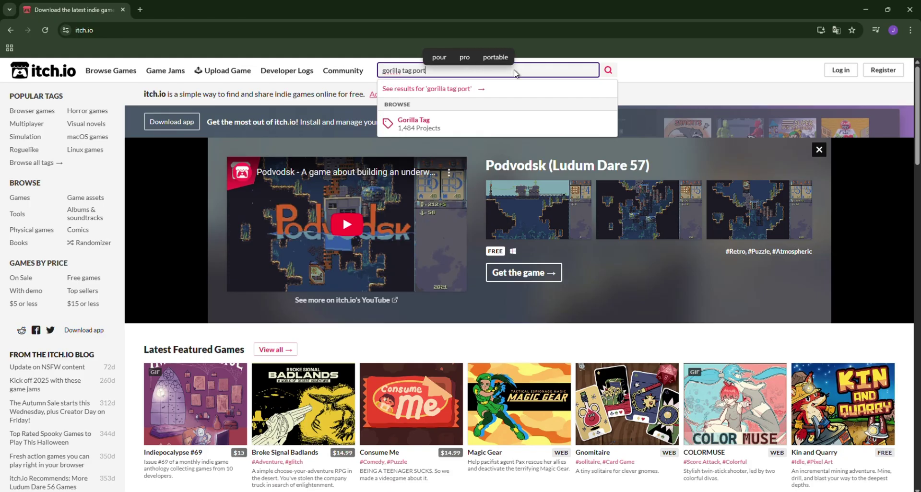
pyautogui.press('Return')
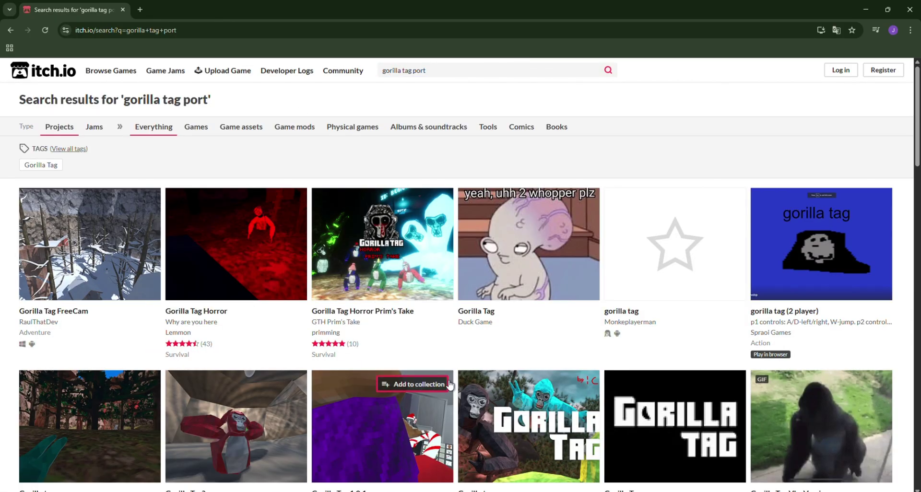
# - Find the "Gorilla Tag Without Steam" project among the search results and open it
pyautogui.scroll(-4, 449, 383)
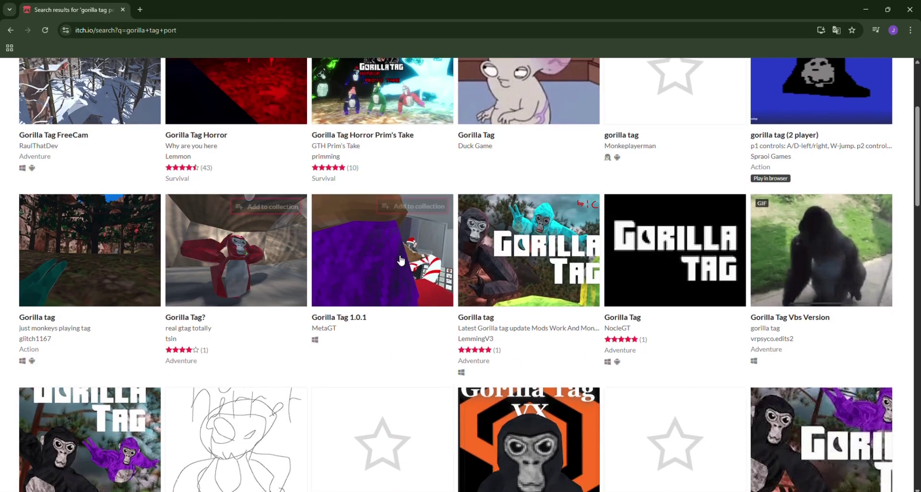
pyautogui.moveTo(277, 283)
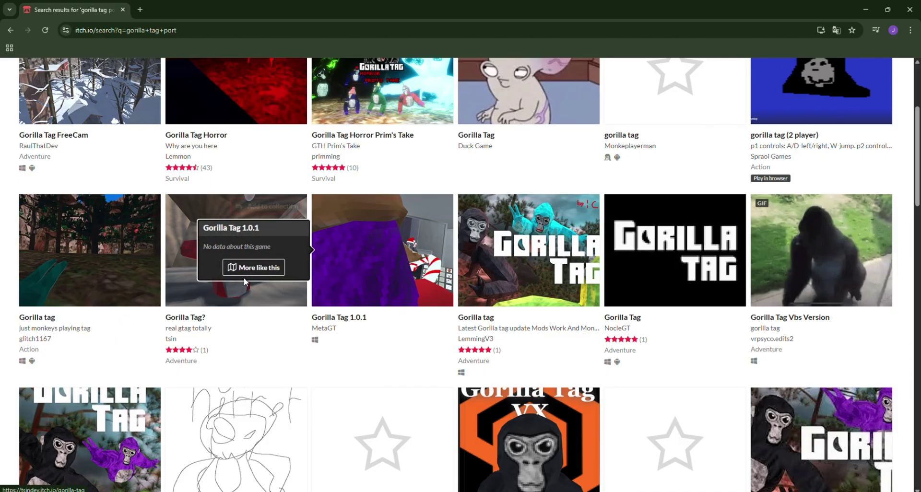
pyautogui.scroll(-1, 166, 253)
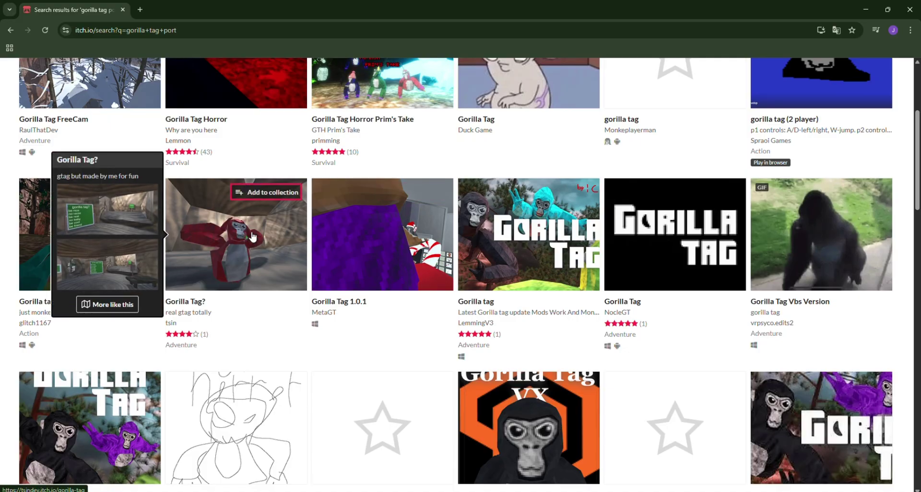
pyautogui.scroll(-15, 267, 239)
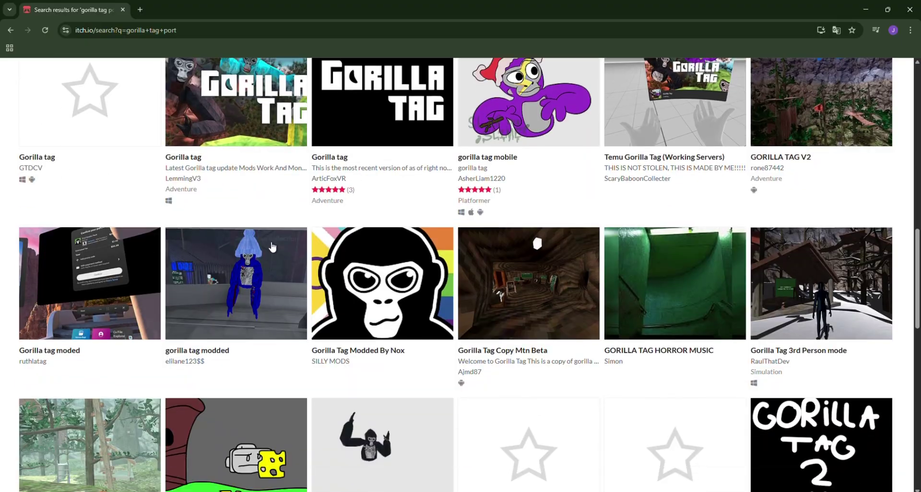
pyautogui.scroll(-7, 271, 241)
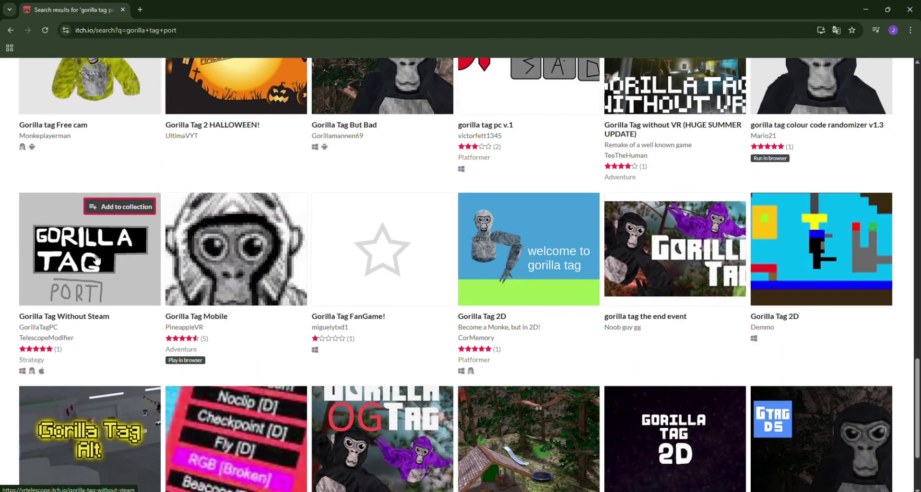
pyautogui.click(48, 260)
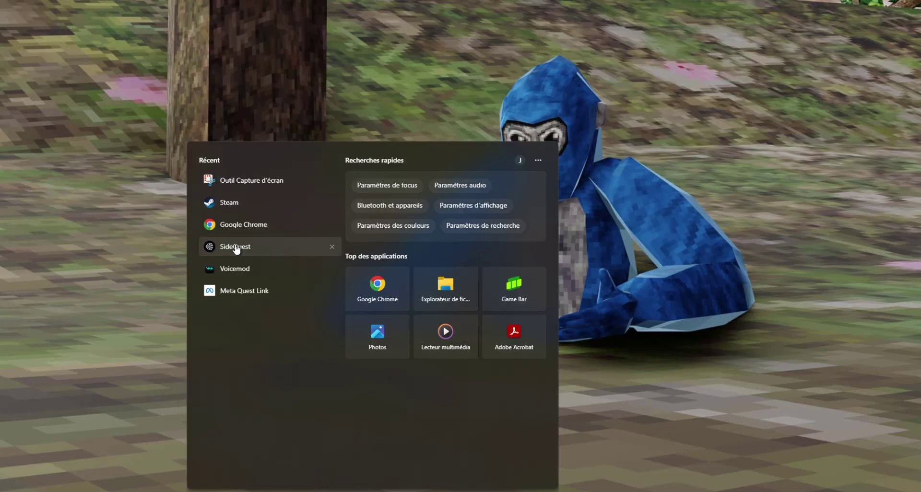
# - Switch to Steam and remove the non-Steam Gorilla Tag shortcut from the library
pyautogui.click(228, 208)
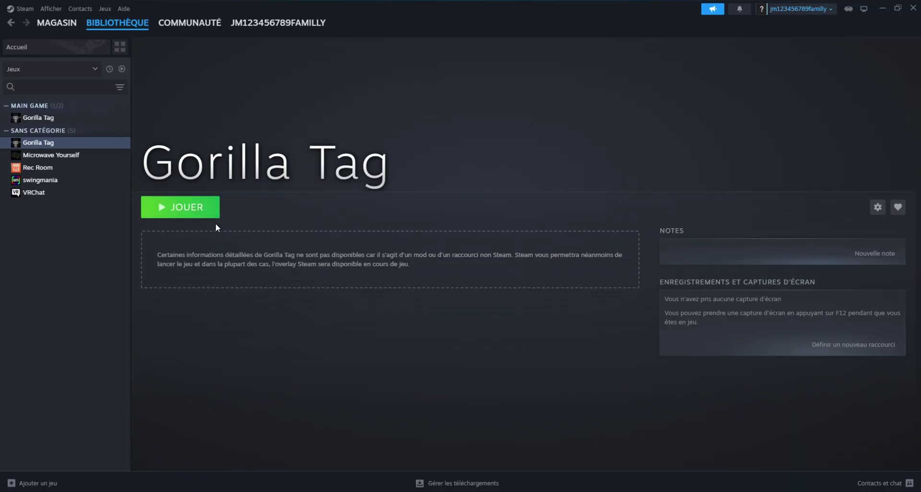
pyautogui.rightClick(44, 143)
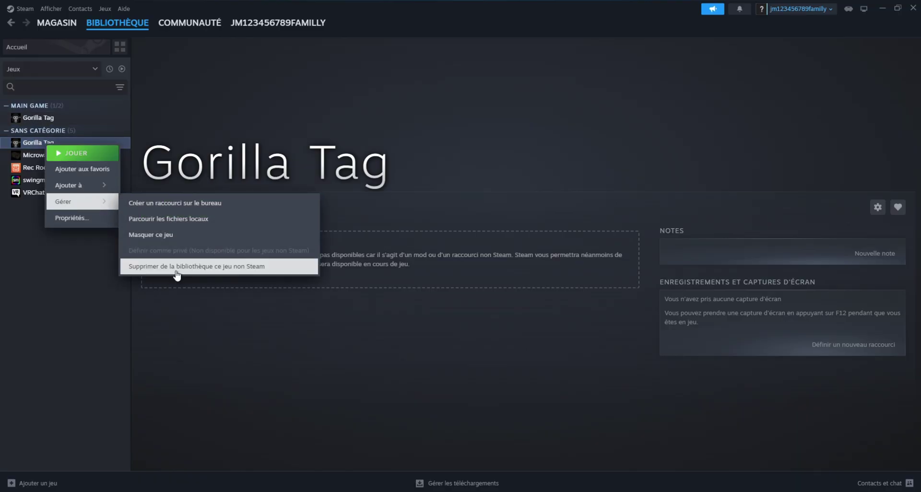
pyautogui.click(178, 264)
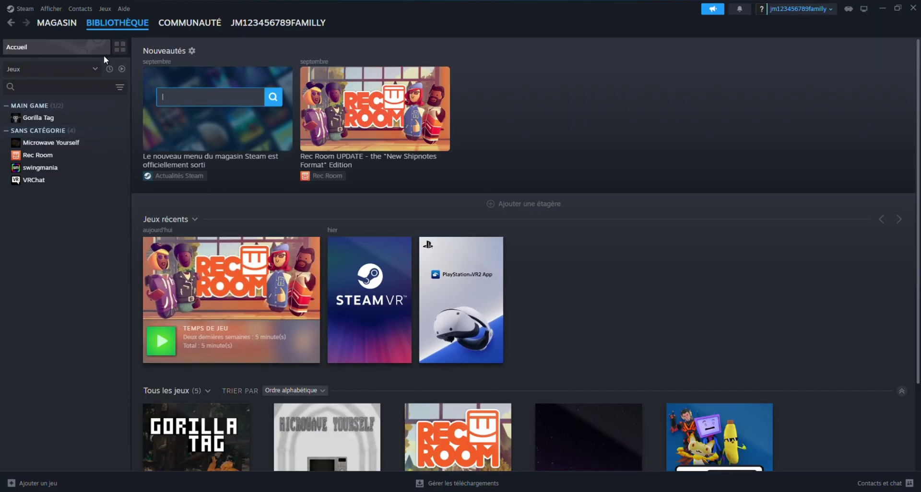
# - Add the Gorilla Tag application from the GorillaTagPorted folder in Téléchargements to the library as a non-Steam game
pyautogui.moveTo(117, 29)
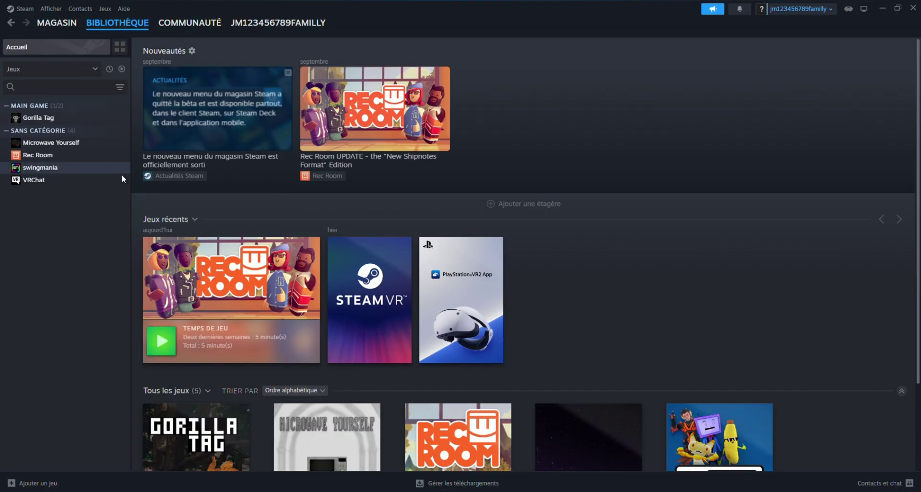
pyautogui.click(67, 477)
pyautogui.click(76, 434)
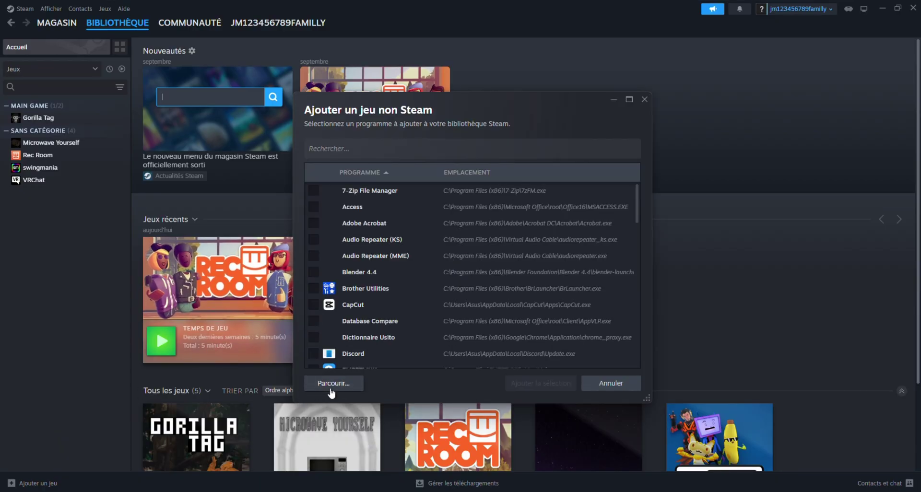
pyautogui.click(332, 386)
pyautogui.moveTo(920, 177); pyautogui.dragTo(427, 180)
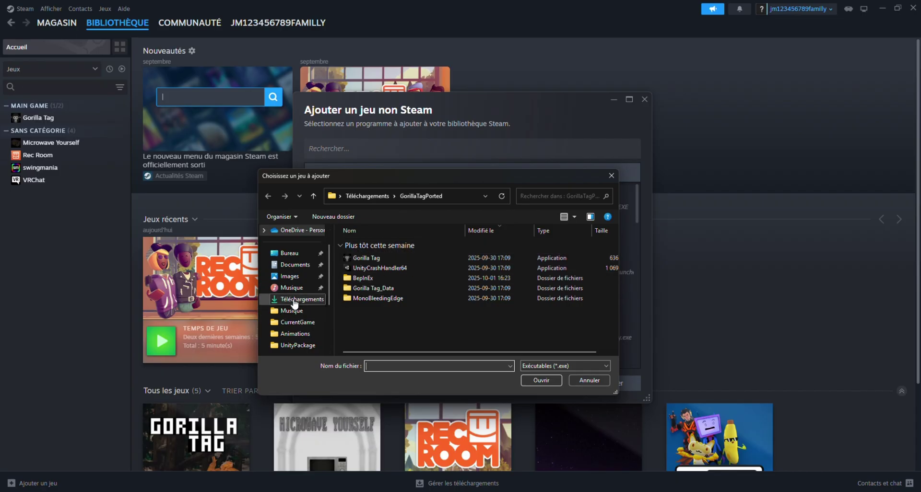
pyautogui.click(372, 258)
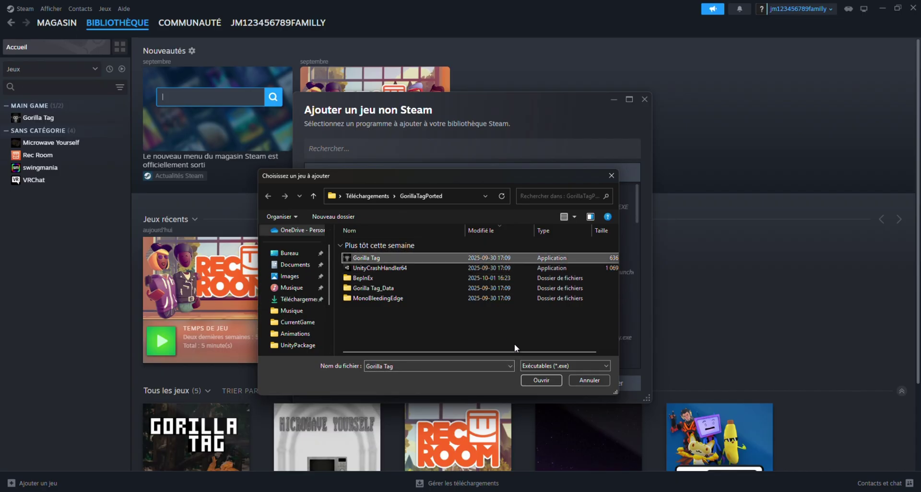
pyautogui.click(535, 381)
pyautogui.click(560, 384)
# - View both Gorilla Tag entries in the library and show the management options of the uncategorized one
pyautogui.click(91, 145)
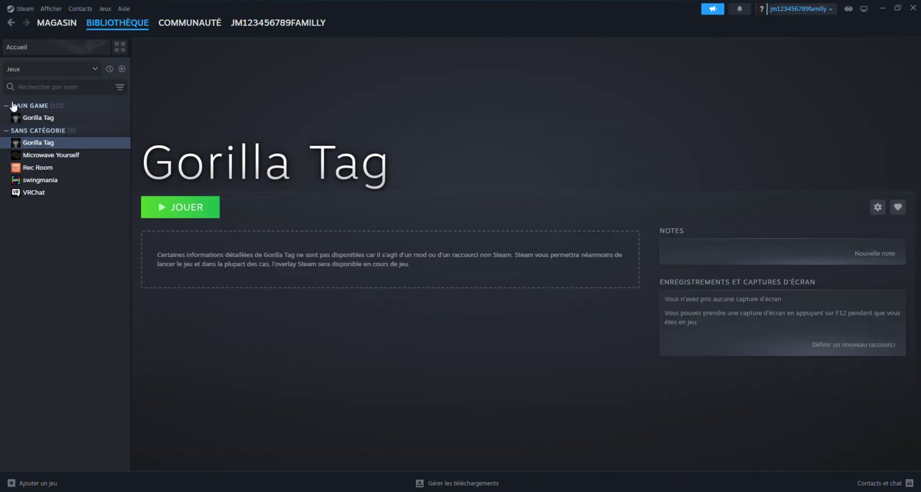
pyautogui.click(36, 118)
pyautogui.click(58, 144)
pyautogui.click(877, 207)
pyautogui.moveTo(827, 258)
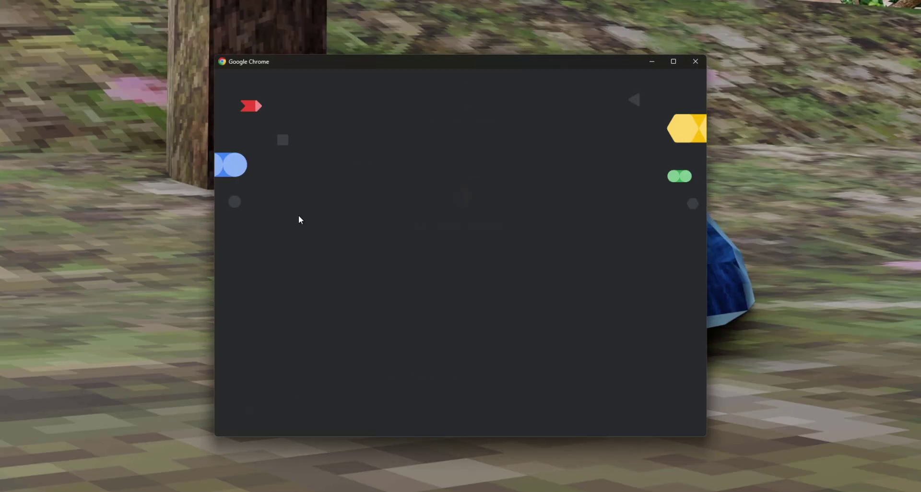
# - Switch to Google Chrome with the existing profile and search for "monke mod manager"
pyautogui.click(319, 244)
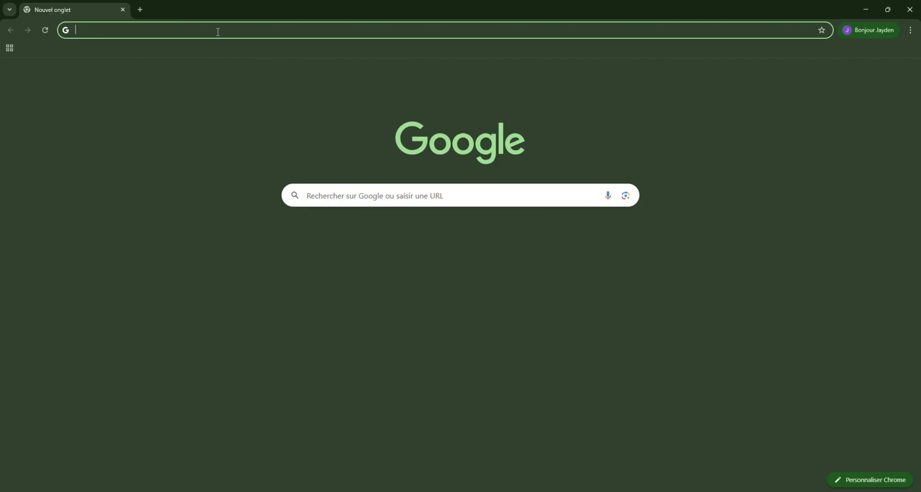
pyautogui.click(220, 30)
pyautogui.write('monke mod ma')
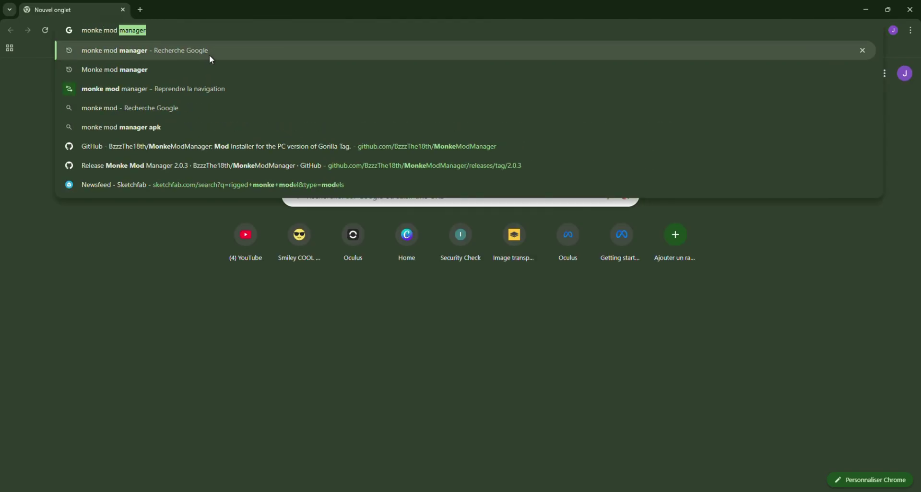
pyautogui.write('nager')
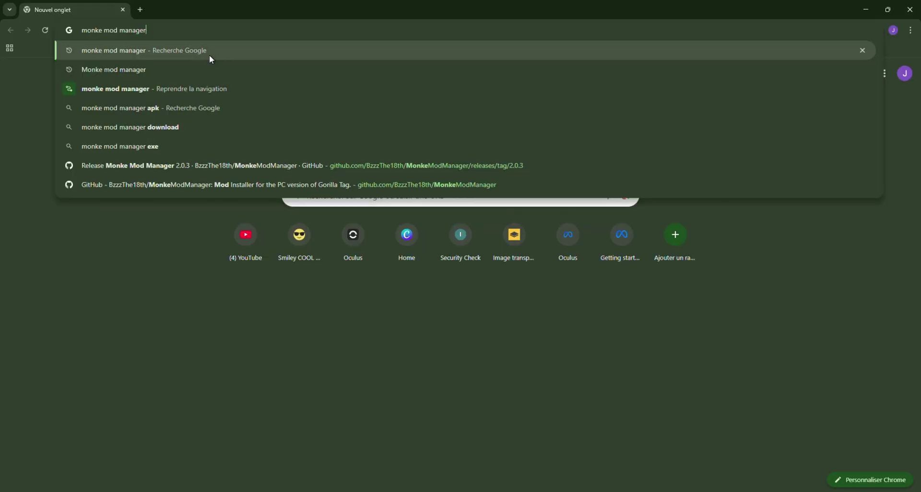
pyautogui.press('Return')
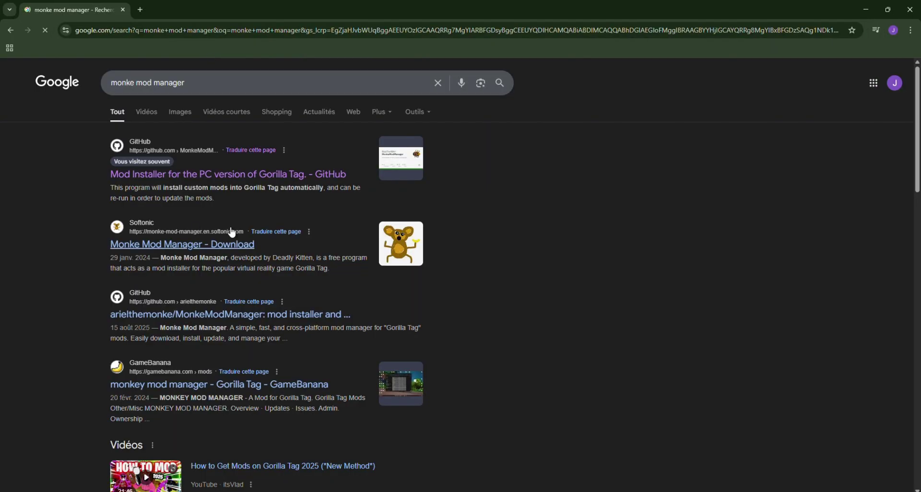
# - Open the BzzzThe18th/MonkeModManager GitHub repository from the search results and look over its page
pyautogui.click(245, 176)
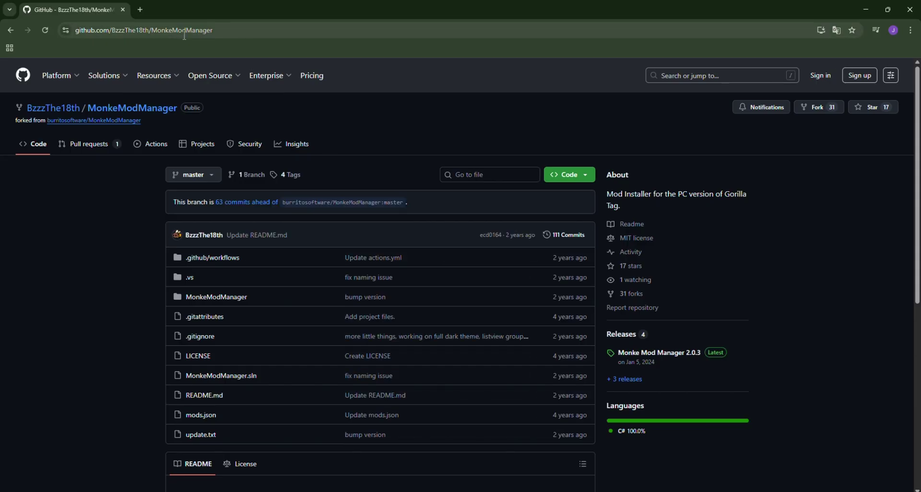
pyautogui.scroll(-2, 260, 282)
pyautogui.scroll(2, 484, 295)
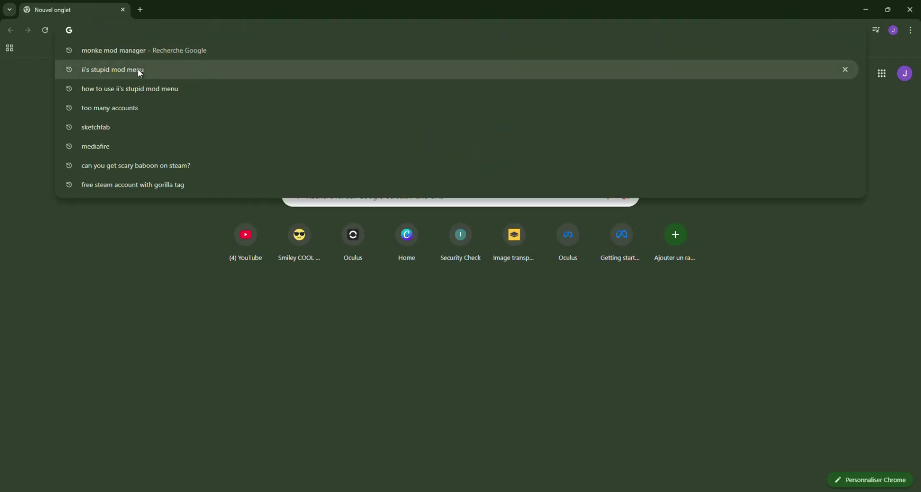
# - Search for "ii's stupid mod menu" and open the 7.3.0 release in its iiDk-the-actual GitHub repository
pyautogui.click(139, 70)
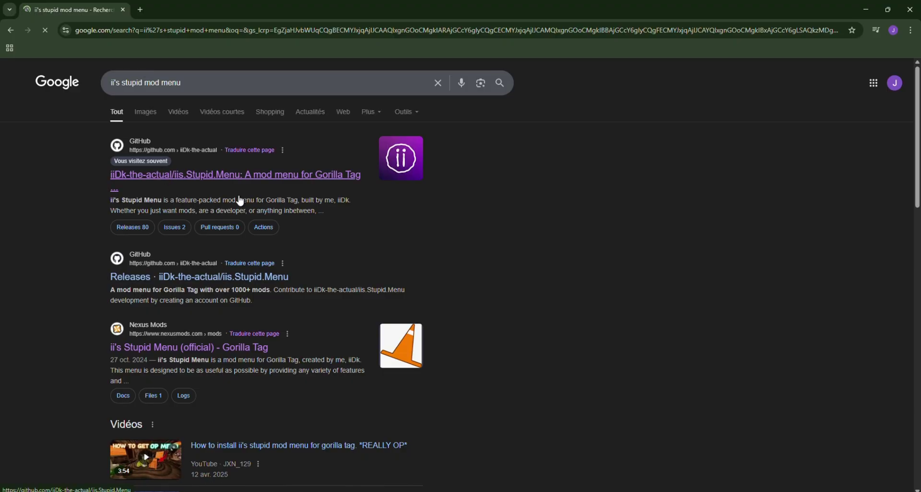
pyautogui.click(241, 200)
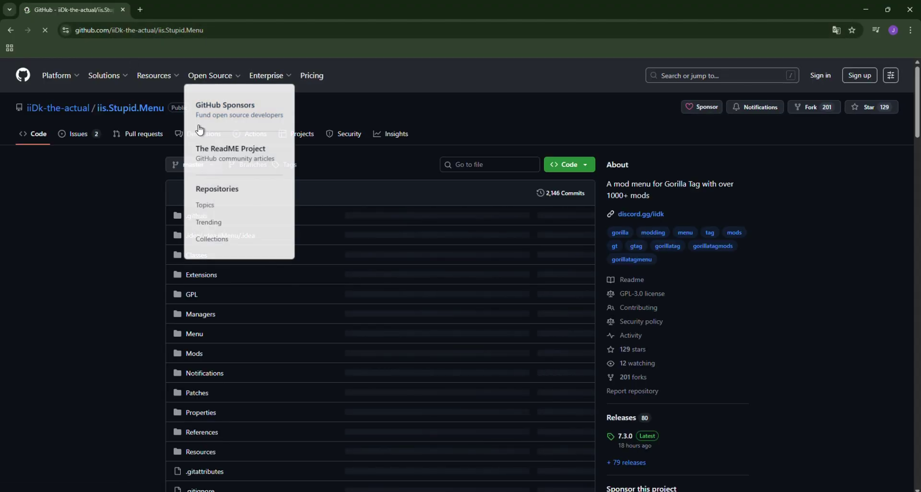
pyautogui.scroll(-2, 604, 329)
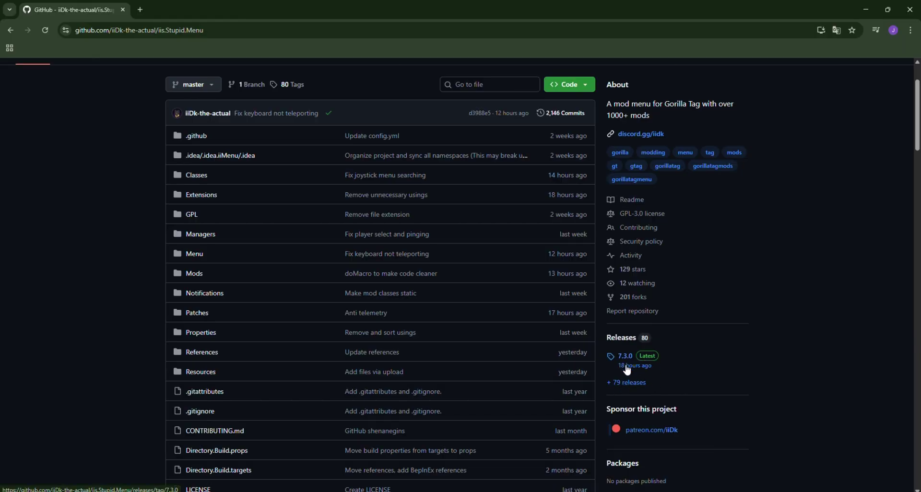
pyautogui.moveTo(632, 370)
pyautogui.click(650, 365)
# - Examine the 7.3.0 release notes, including the added features, and the downloadable assets below them
pyautogui.scroll(-2, 539, 319)
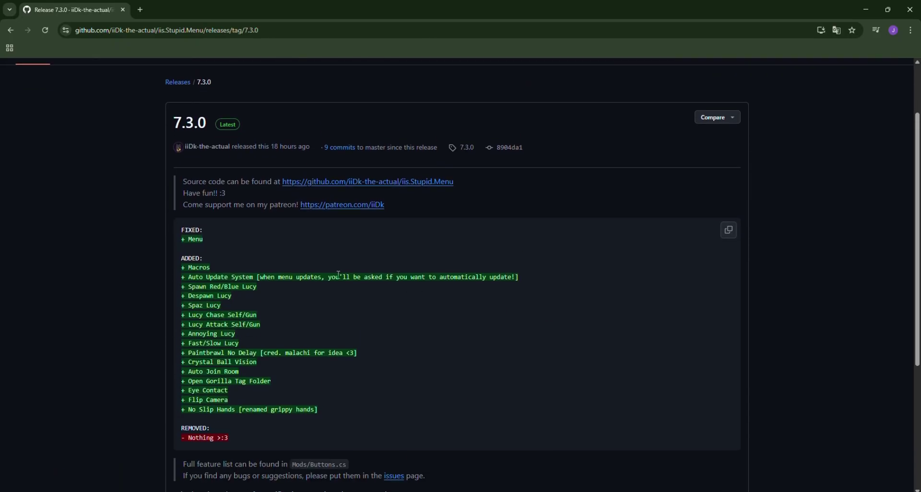
pyautogui.moveTo(181, 235); pyautogui.dragTo(335, 383)
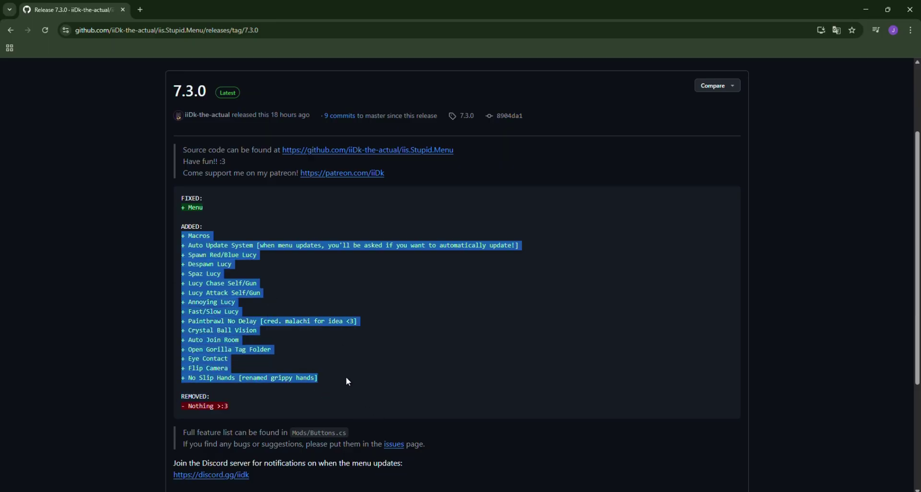
pyautogui.click(347, 381)
pyautogui.scroll(-2, 317, 344)
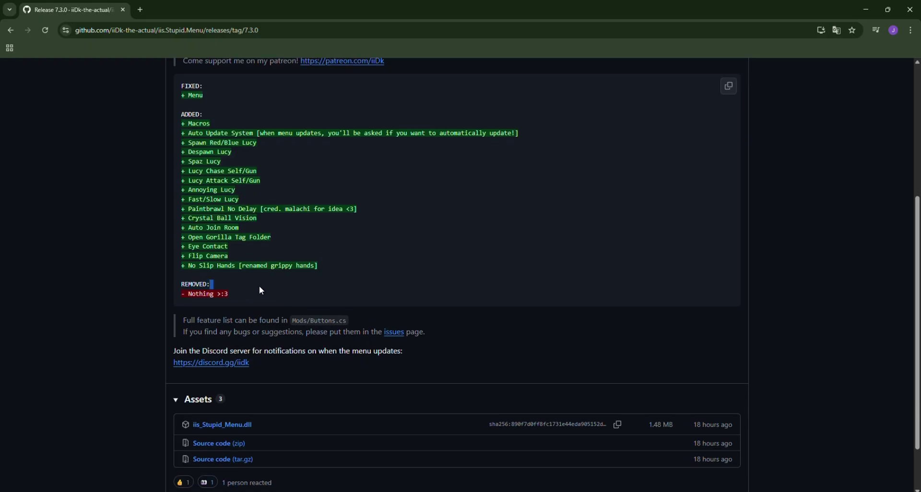
pyautogui.click(254, 291)
pyautogui.scroll(-1, 272, 293)
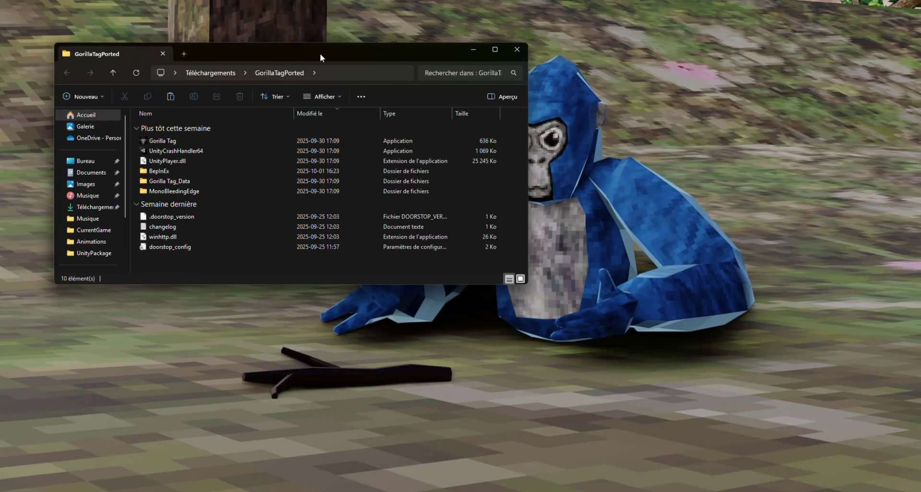
# - Launch Monke Mod Manager from the Bureau folder in File Explorer and minimize the folder window
pyautogui.moveTo(321, 54)
pyautogui.mouseDown()
pyautogui.moveTo(309, 40)
pyautogui.moveTo(320, 62)
pyautogui.mouseUp()
pyautogui.click(84, 170)
pyautogui.click(170, 136)
pyautogui.click(475, 59)
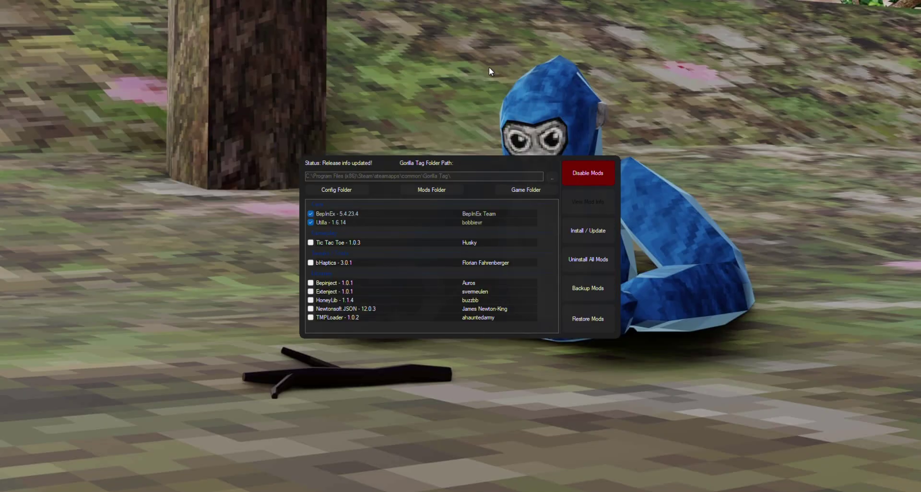
# - Set the game path to the Gorilla Tag application in Téléchargements > GorillaTagPorted and install BepInEx 5.4.23.4 and Utilla 1.6.14
pyautogui.click(552, 176)
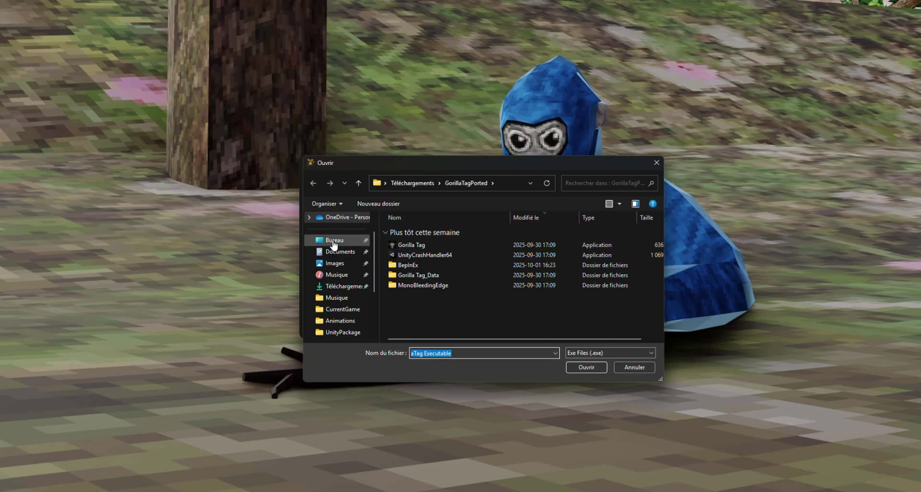
pyautogui.click(448, 244)
pyautogui.click(586, 367)
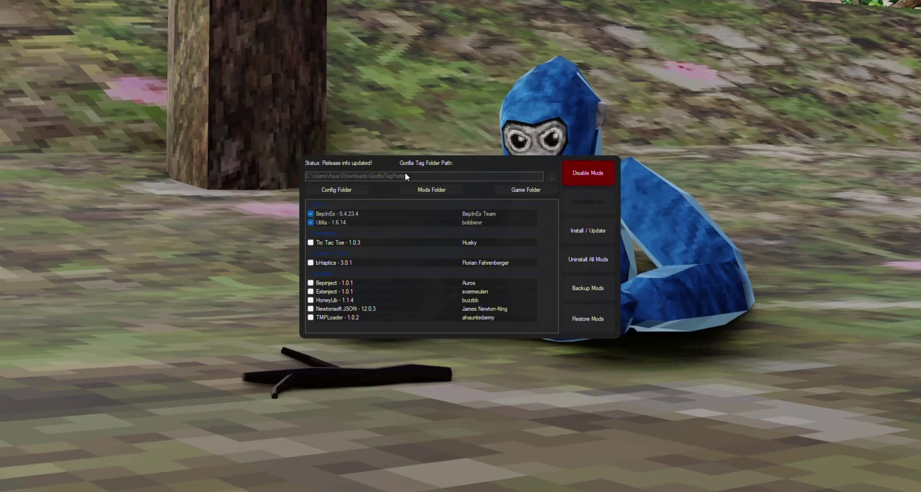
pyautogui.click(577, 233)
# - Disable the mods for the selected game folder and enable them again
pyautogui.click(572, 173)
pyautogui.click(571, 173)
pyautogui.click(588, 176)
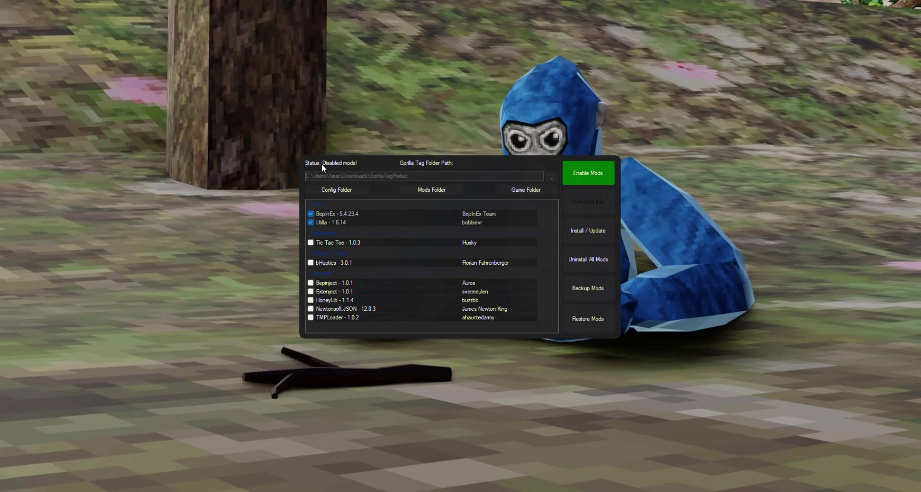
pyautogui.click(576, 168)
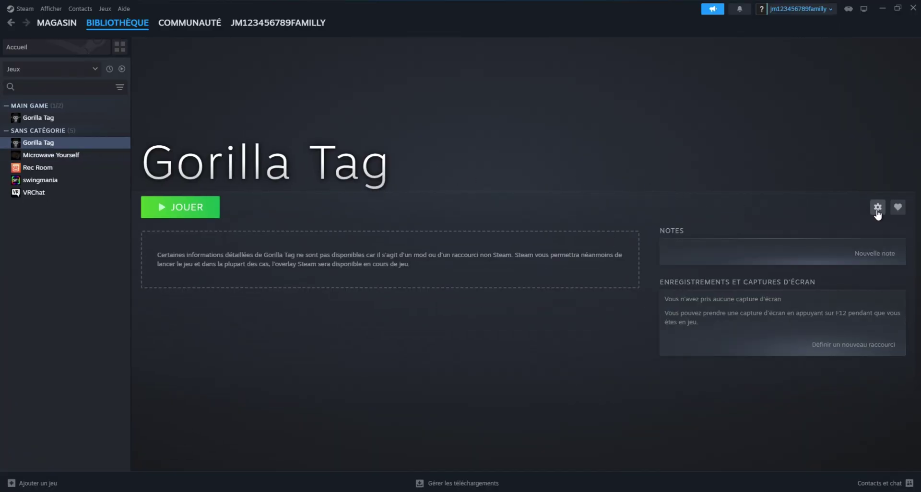
# - Browse the local files of the non-Steam Gorilla Tag shortcut in Steam and open its BepInEx\plugins folder
pyautogui.click(877, 208)
pyautogui.moveTo(837, 257)
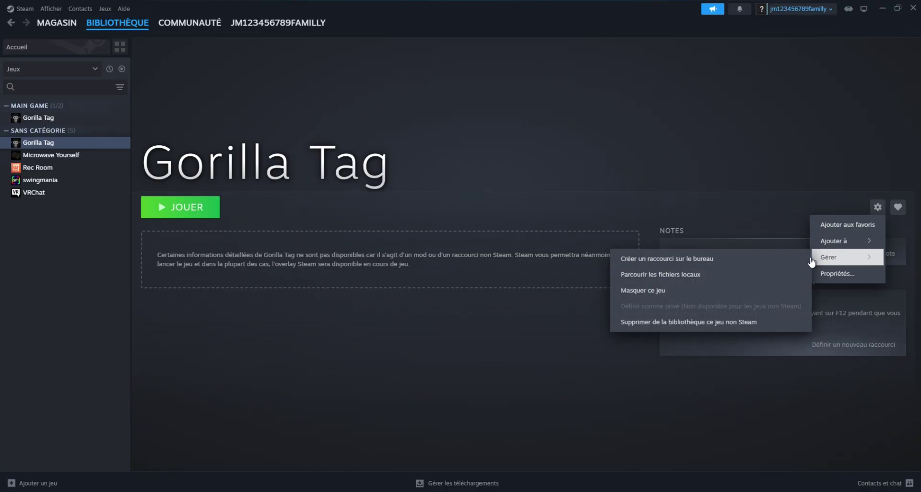
pyautogui.click(643, 274)
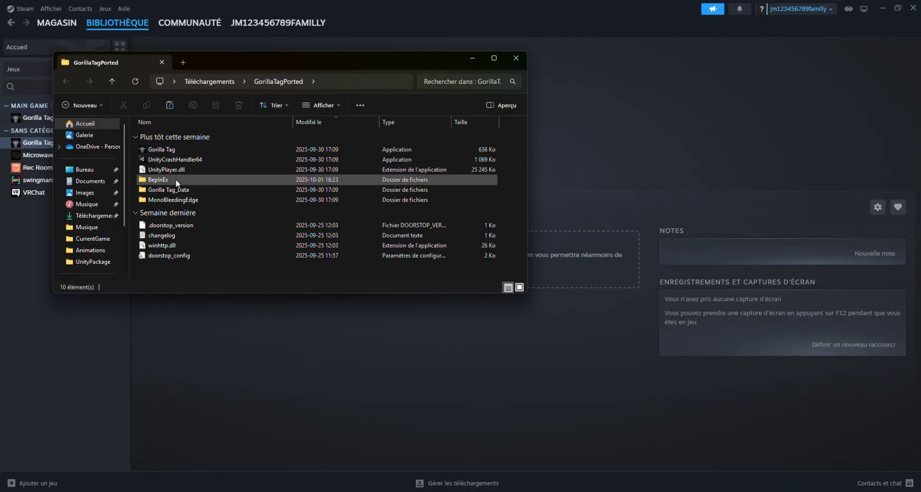
pyautogui.click(136, 213)
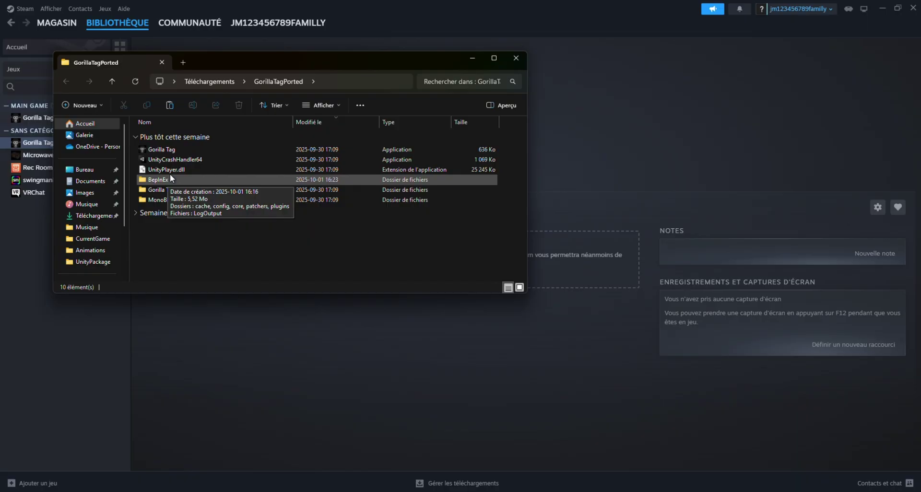
pyautogui.doubleClick(163, 179)
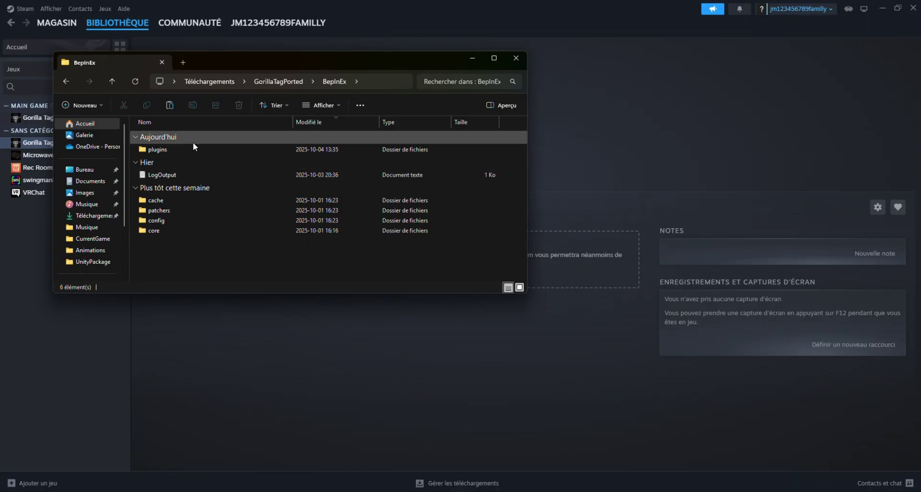
pyautogui.click(180, 152)
pyautogui.doubleClick(180, 152)
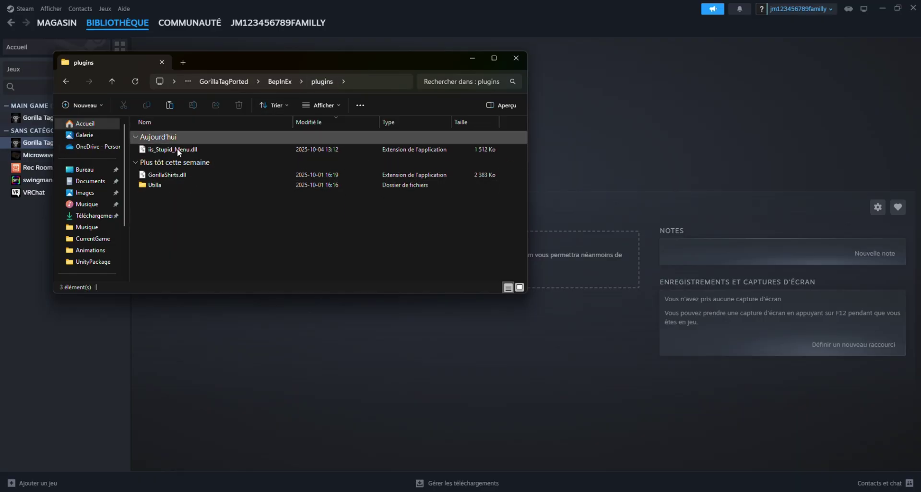
# - Delete the existing iis_Stupid_Menu.dll from the plugins folder
pyautogui.click(192, 150)
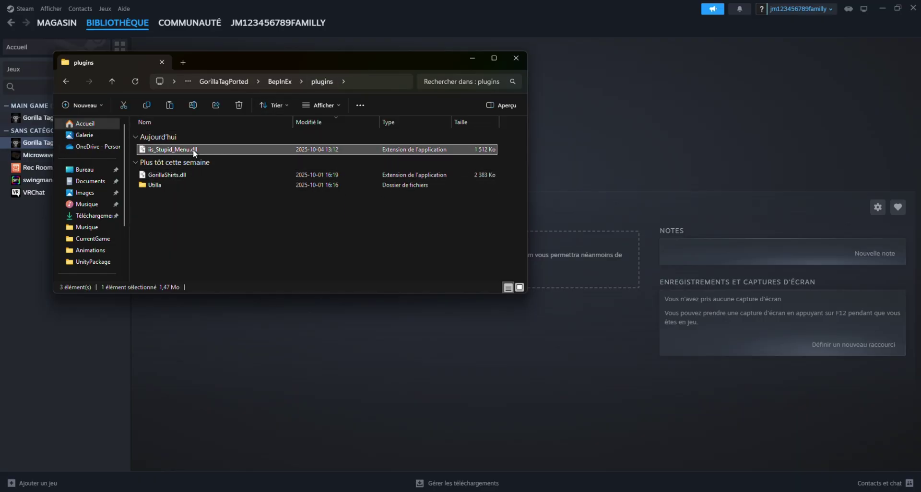
pyautogui.press('Delete')
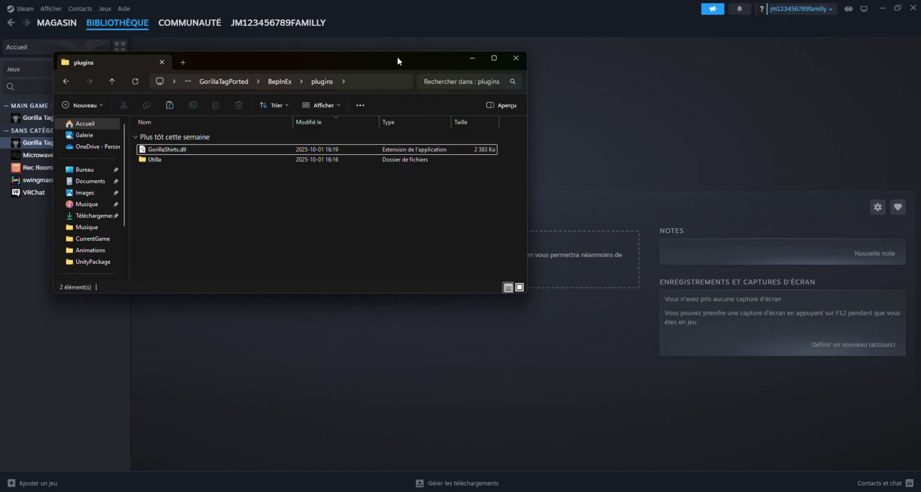
pyautogui.moveTo(397, 56); pyautogui.dragTo(378, 39)
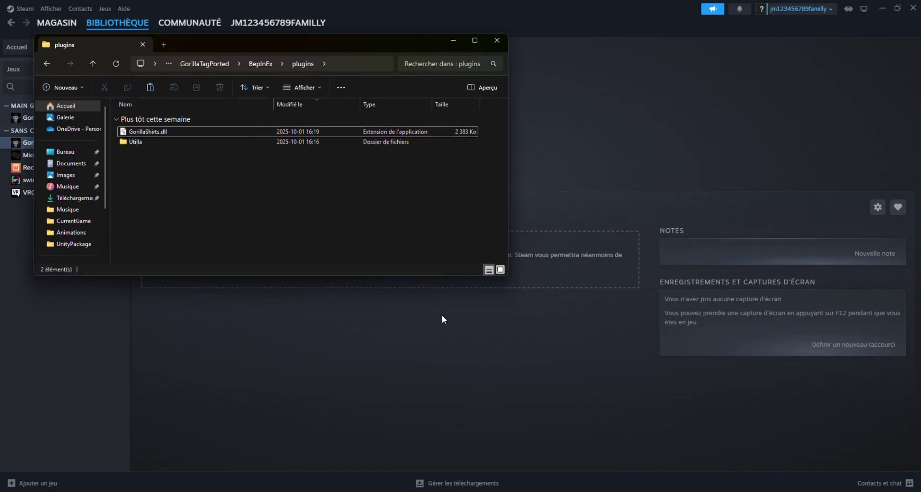
# - Open the Téléchargements folder in a second File Explorer window and move iis_Stupid_Menu (3).dll into the plugins folder
pyautogui.rightClick(391, 486)
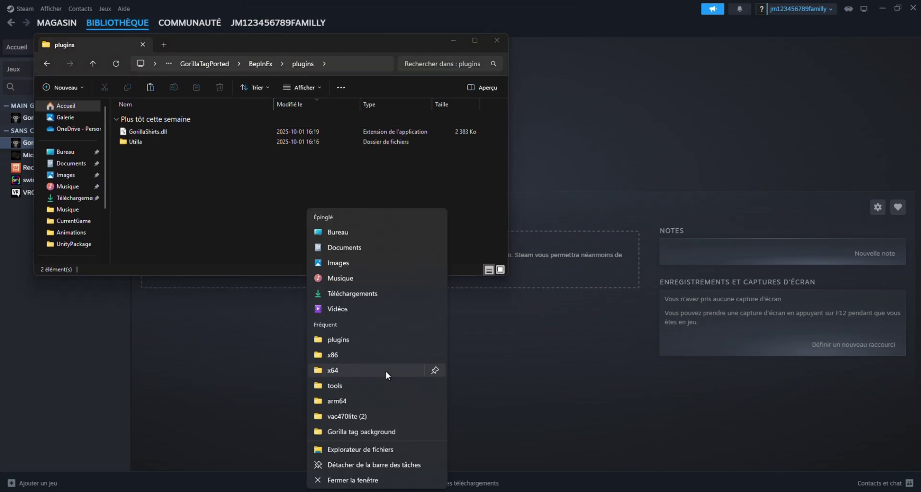
pyautogui.click(371, 450)
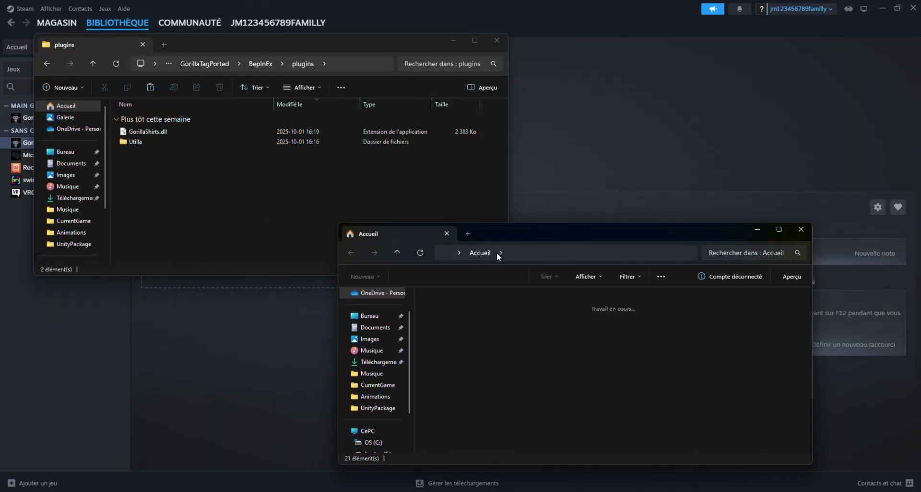
pyautogui.moveTo(532, 226); pyautogui.dragTo(226, 241)
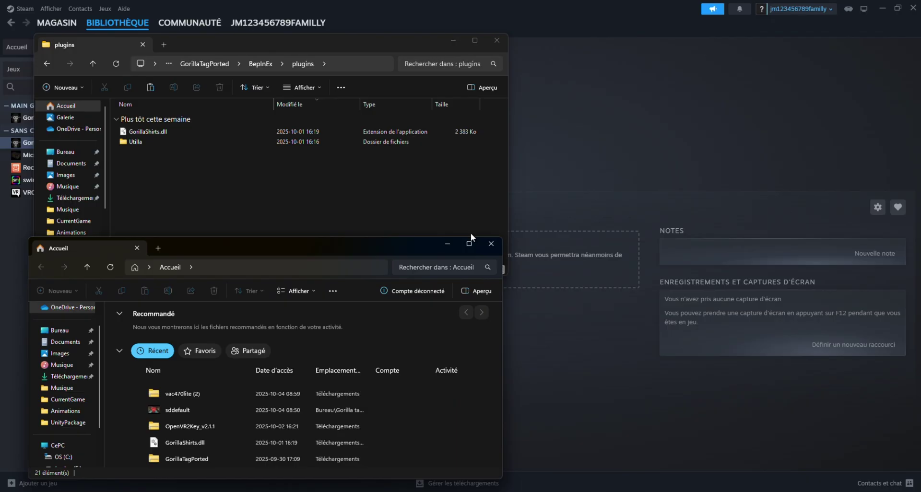
pyautogui.moveTo(471, 232); pyautogui.dragTo(614, 235)
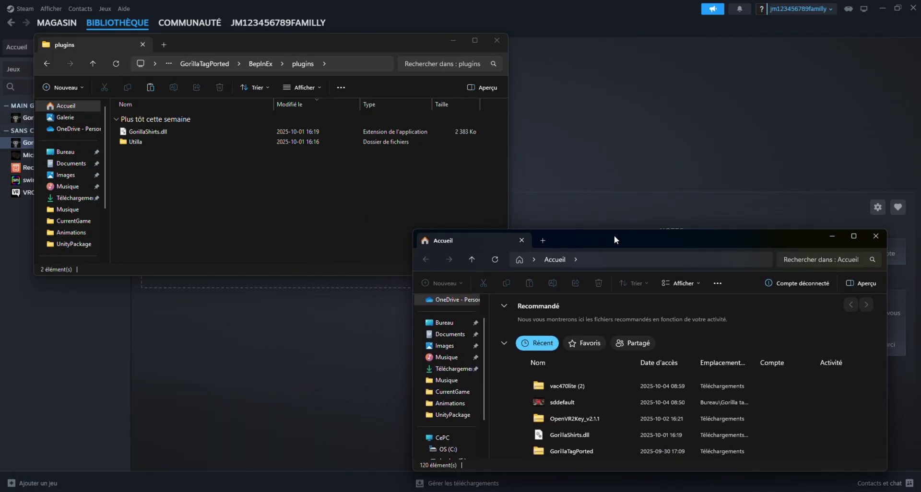
pyautogui.click(450, 369)
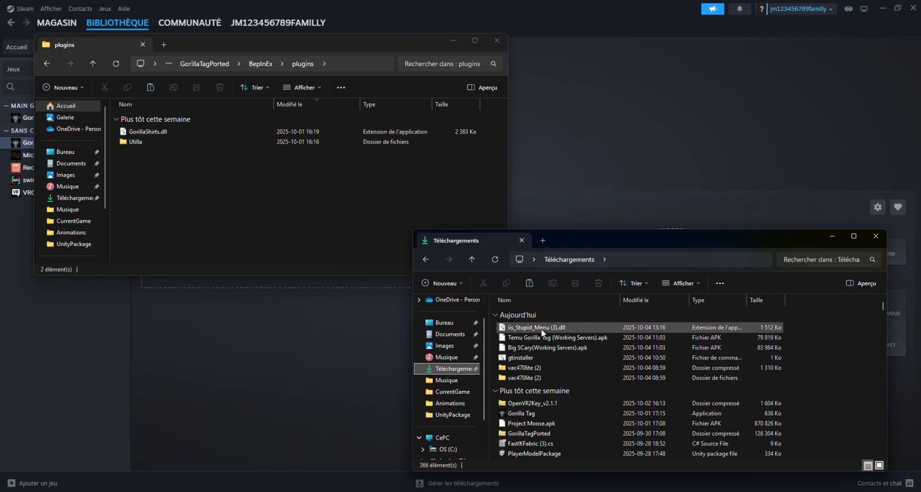
pyautogui.click(543, 327)
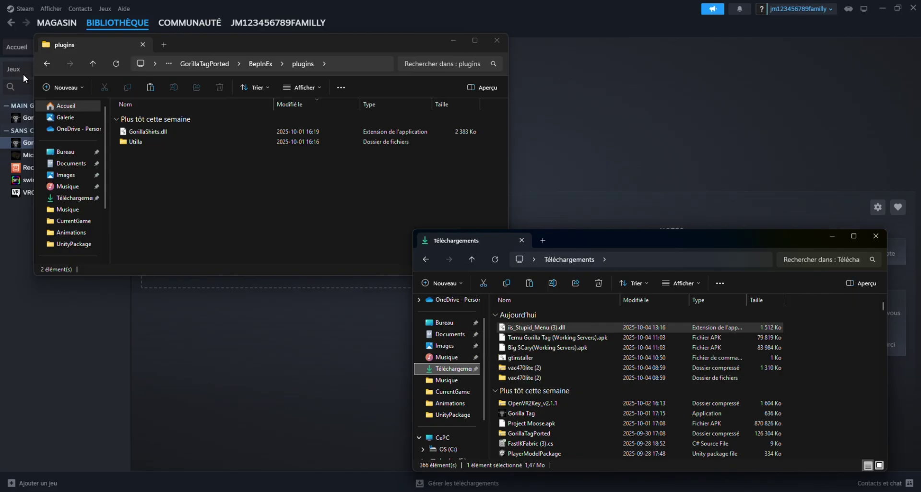
pyautogui.moveTo(24, 78); pyautogui.dragTo(180, 172)
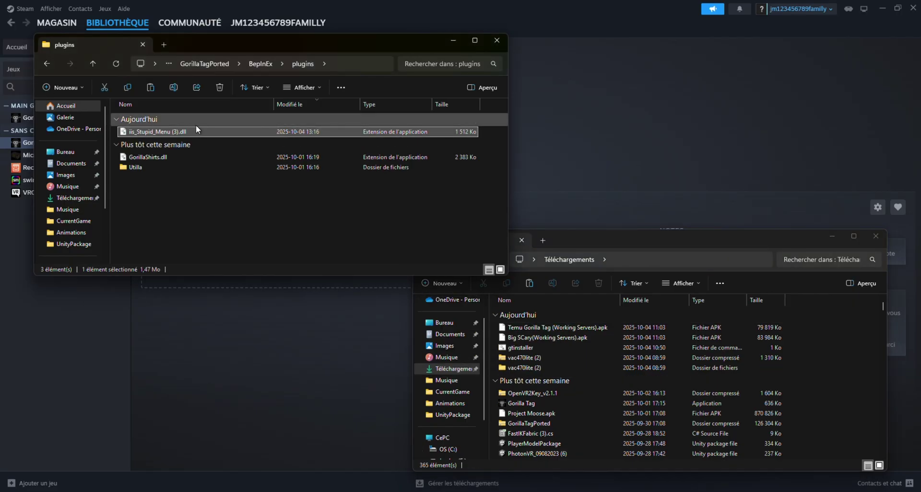
# - Rename the moved mod file to iis_Stupid_Menu.dll
pyautogui.click(173, 133)
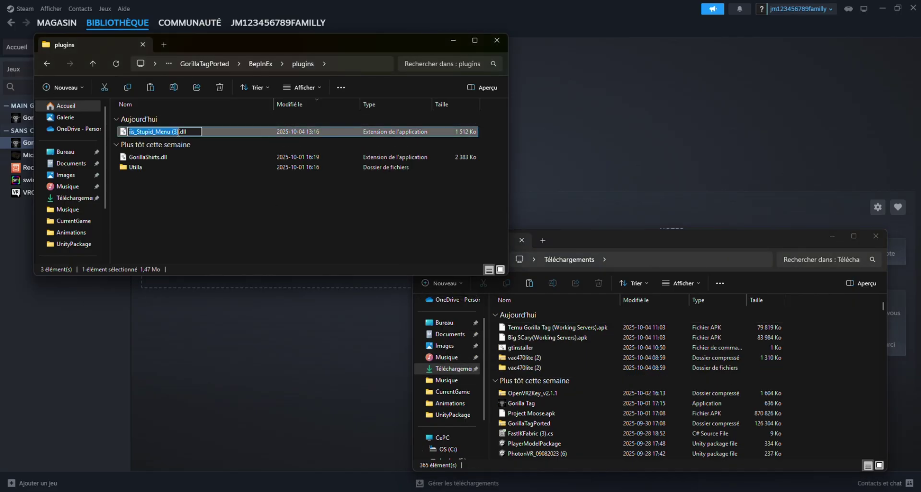
pyautogui.click(178, 133)
pyautogui.press('Return')
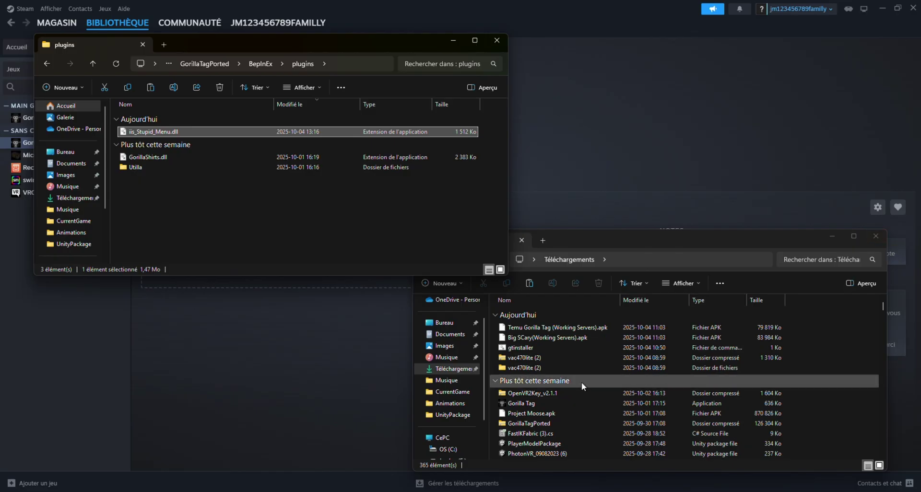
# - Close the Téléchargements and plugins folder windows to return to the Gorilla Tag page in Steam
pyautogui.scroll(-2, 546, 396)
pyautogui.scroll(2, 551, 395)
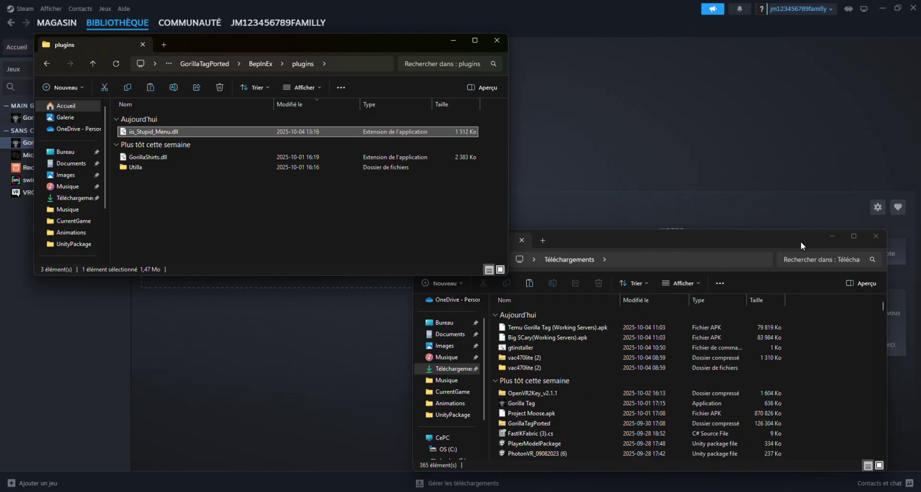
pyautogui.click(881, 236)
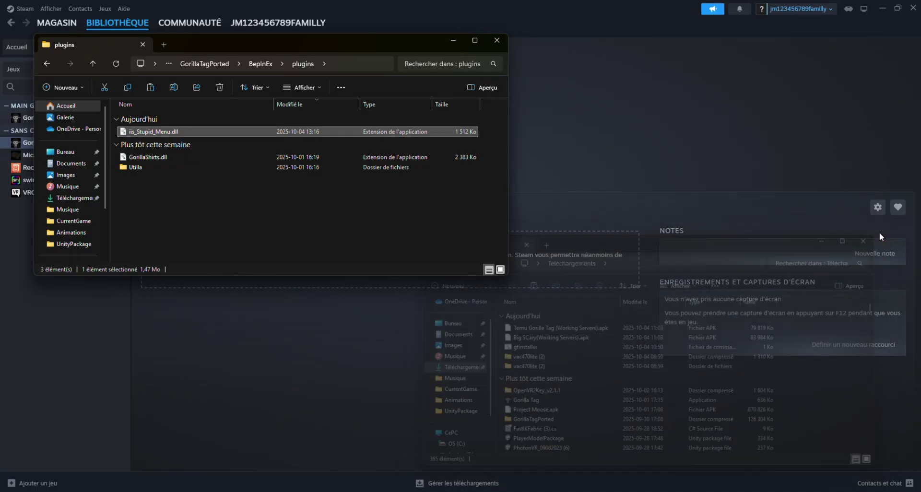
pyautogui.click(490, 40)
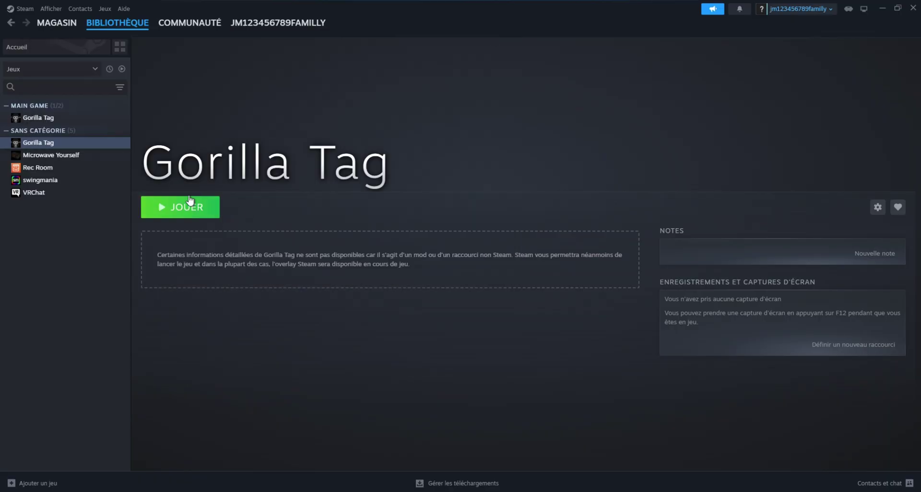